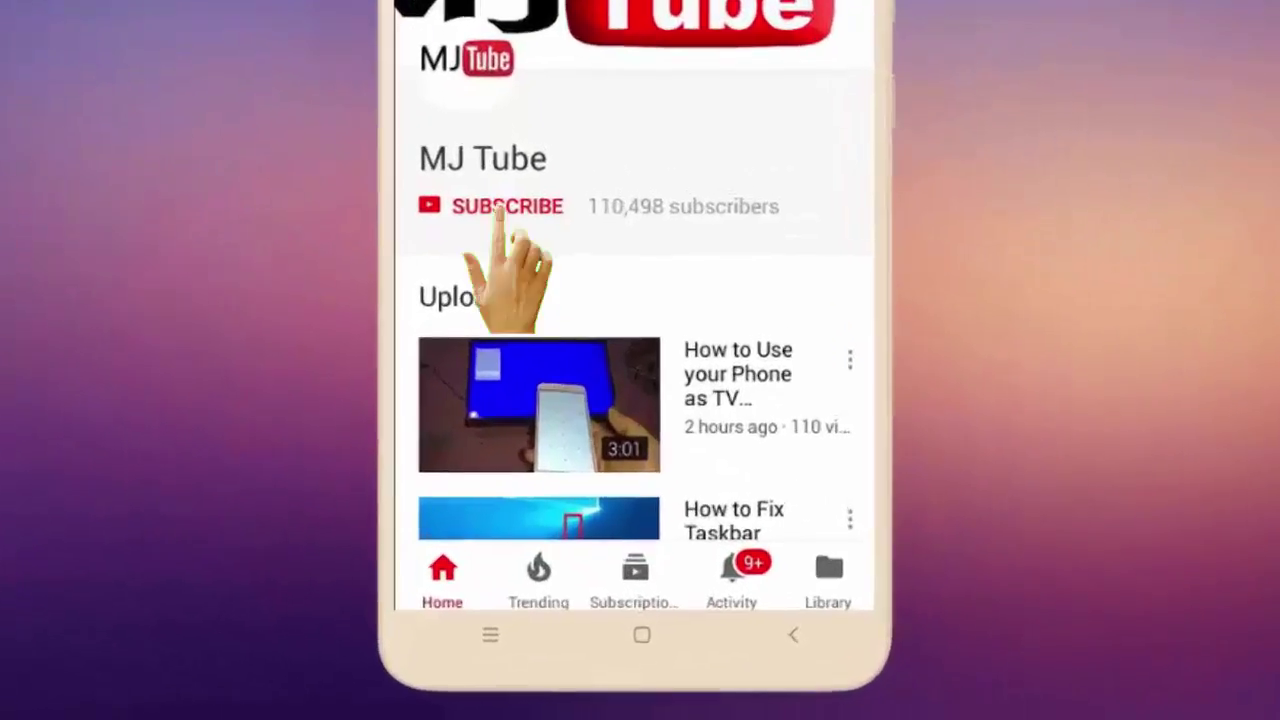
Step: Subscribe to the channel and set its bell to all notifications
{"action": "left_click", "coordinate": [549, 367]}
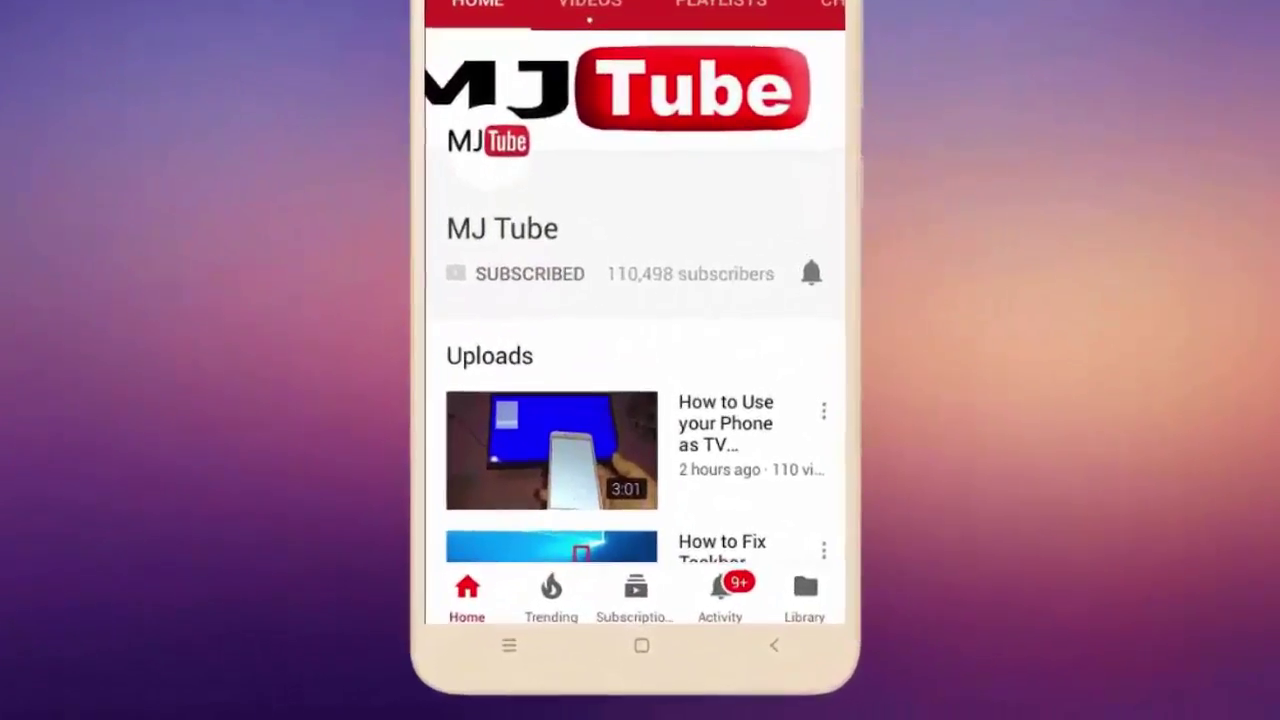
{"action": "left_click", "coordinate": [778, 358]}
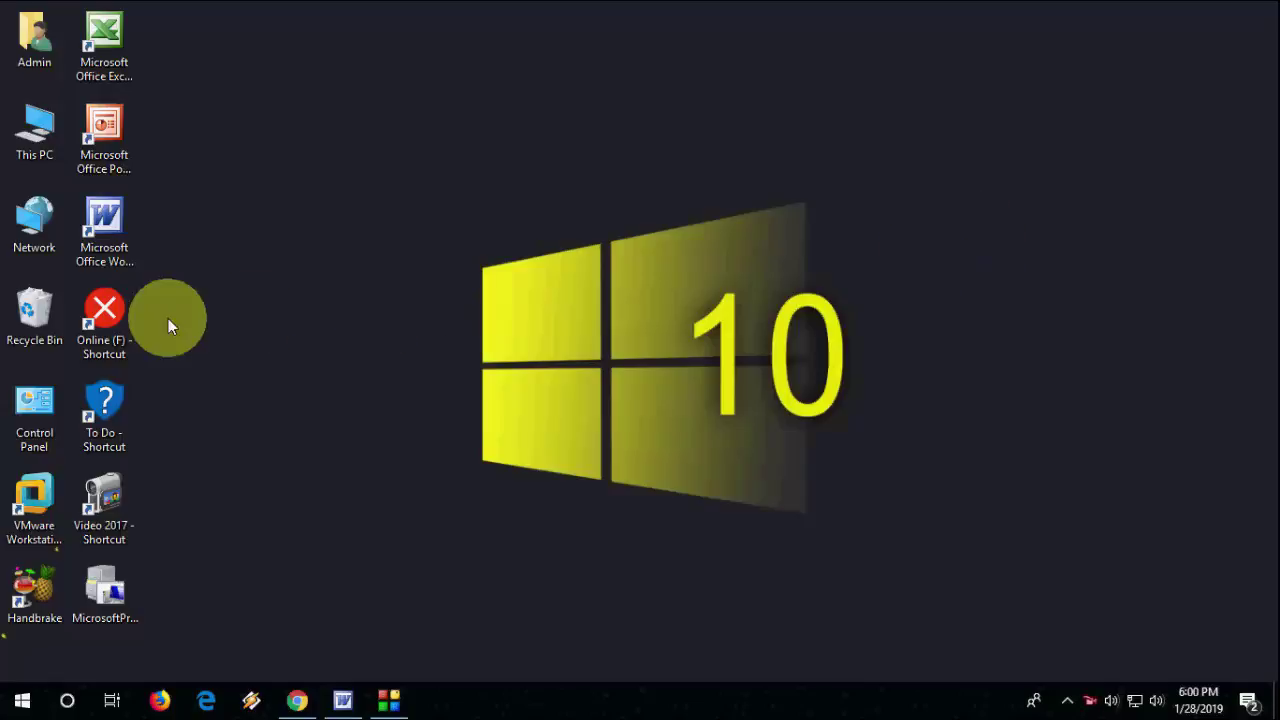
{"action": "double_click", "coordinate": [34, 400]}
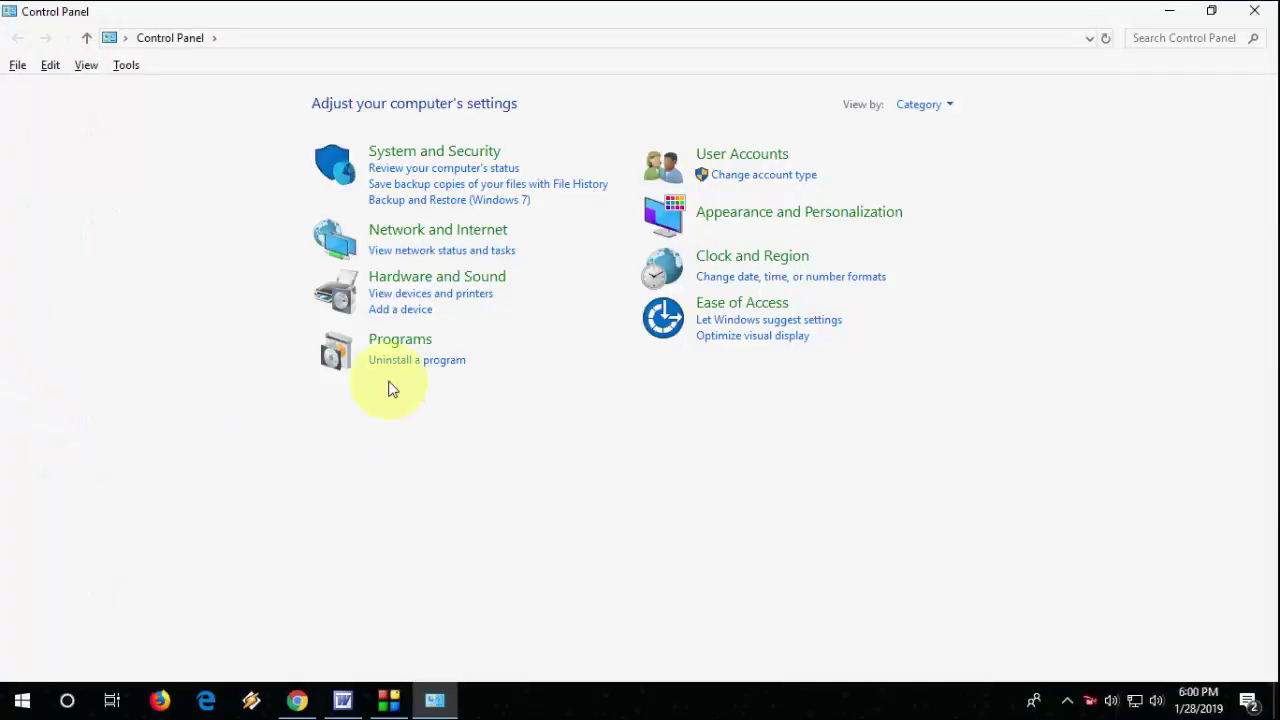
{"action": "left_click", "coordinate": [391, 340]}
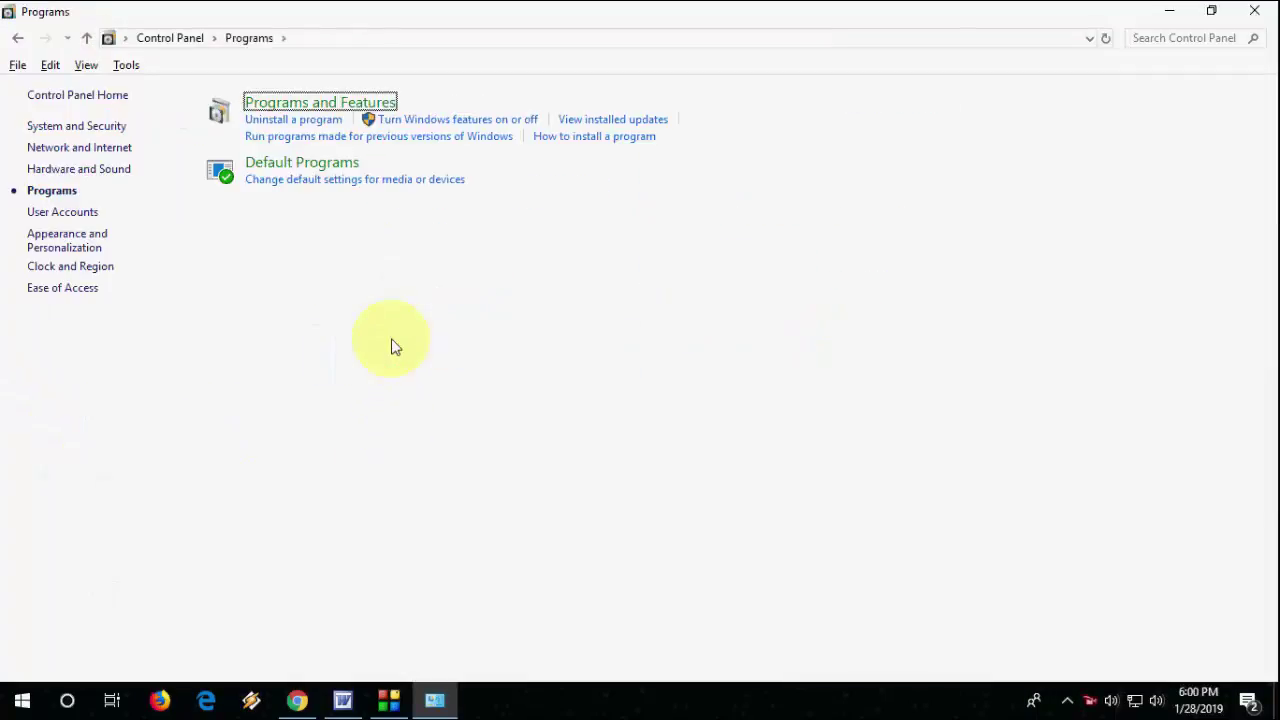
{"action": "left_click", "coordinate": [287, 103]}
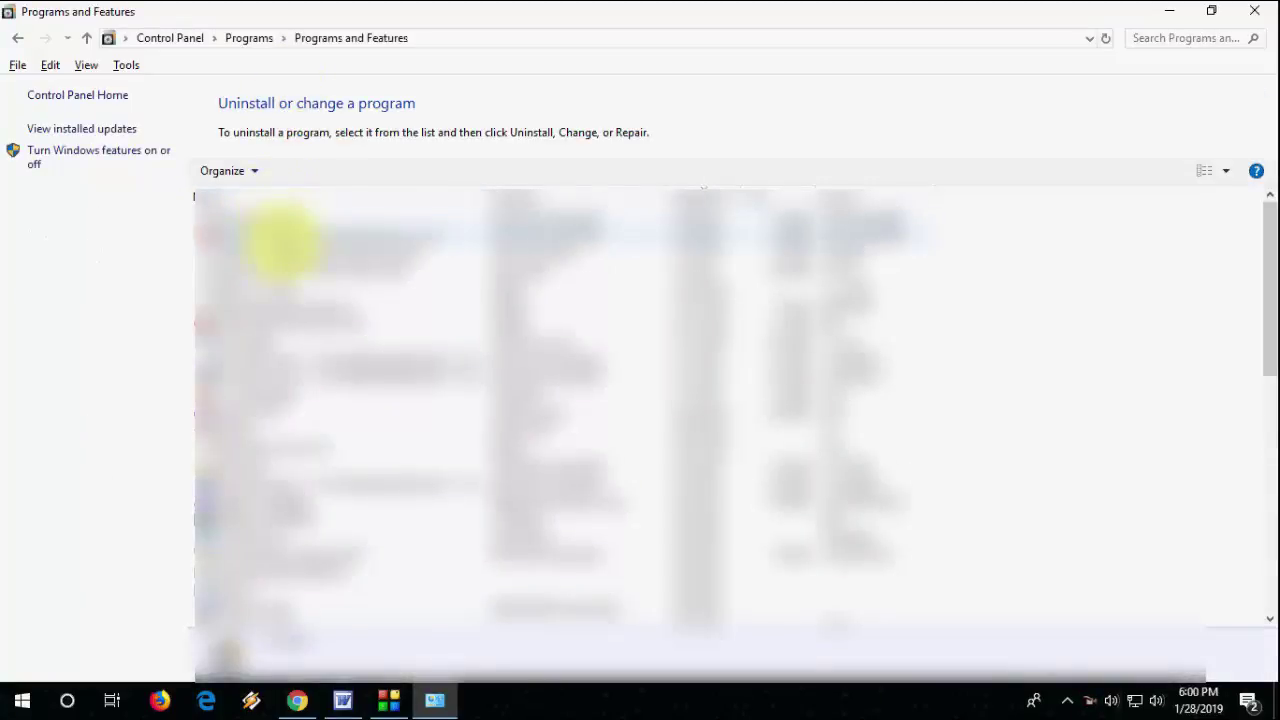
{"action": "left_click", "coordinate": [295, 306]}
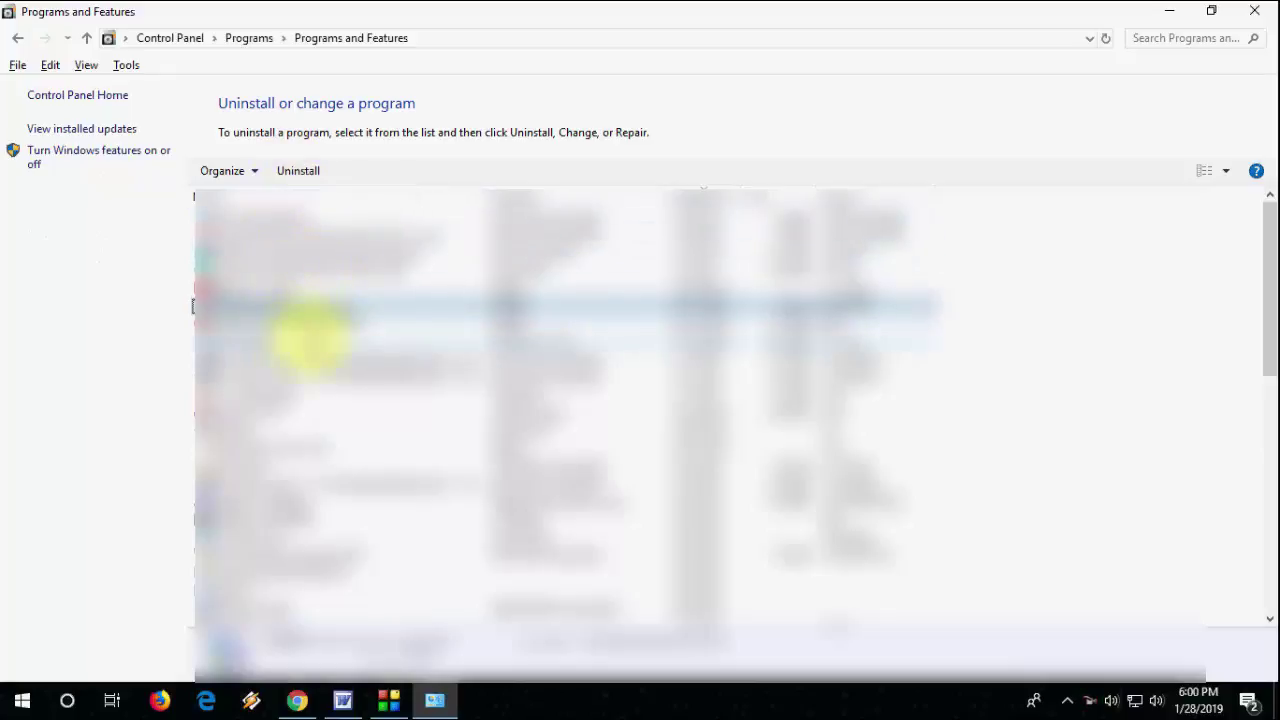
{"action": "left_click", "coordinate": [1255, 11]}
{"action": "right_click", "coordinate": [796, 52]}
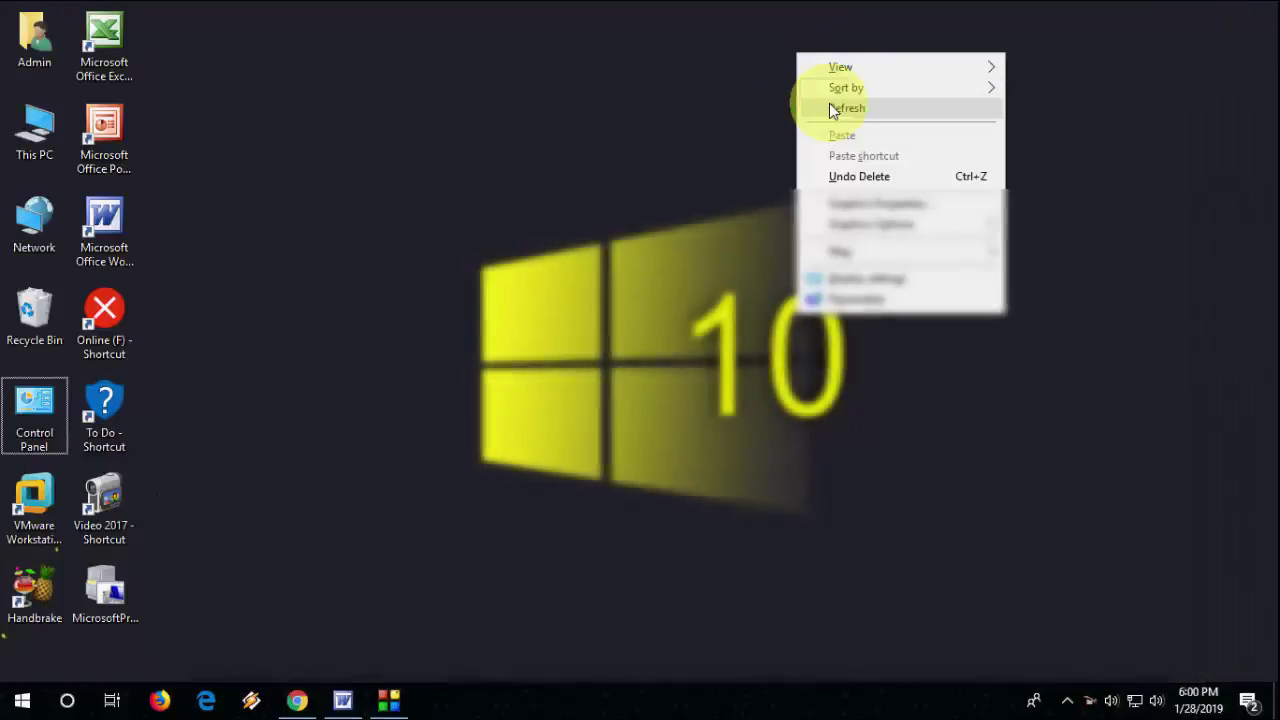
{"action": "left_click", "coordinate": [830, 108]}
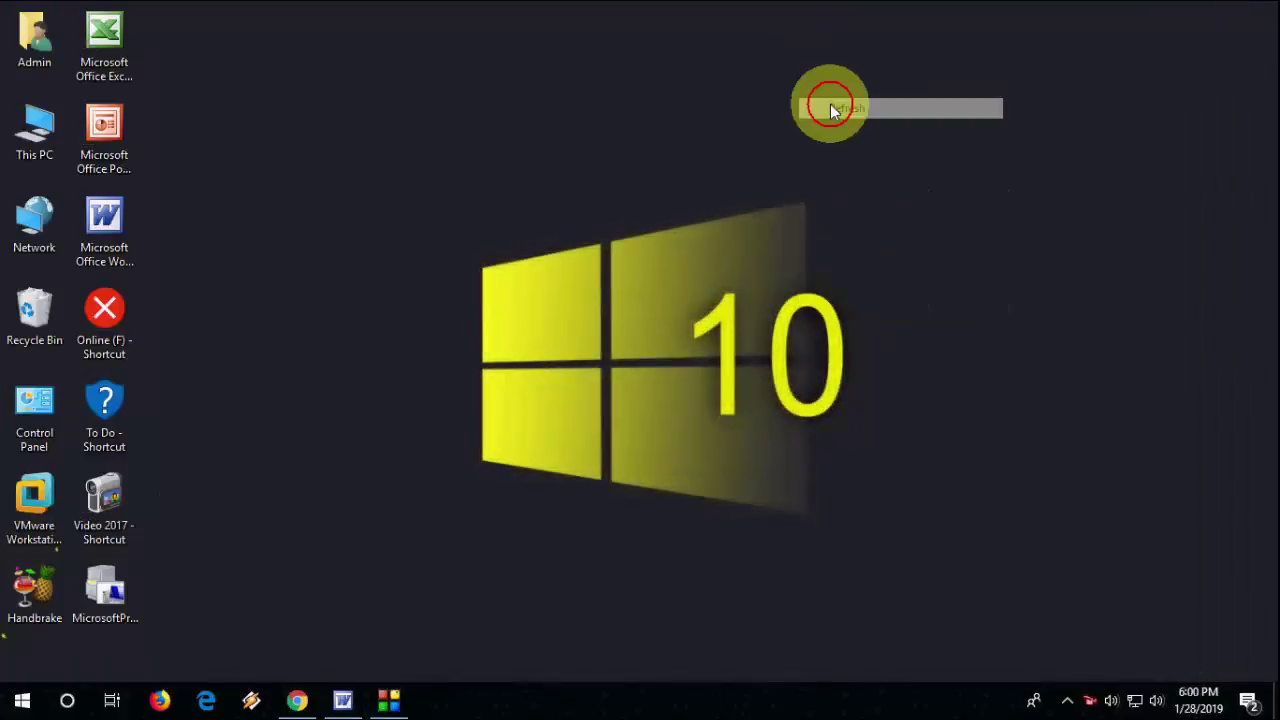
Step: Restore Chrome and open the first Microsoft support result in a new tab
{"action": "left_click", "coordinate": [297, 700]}
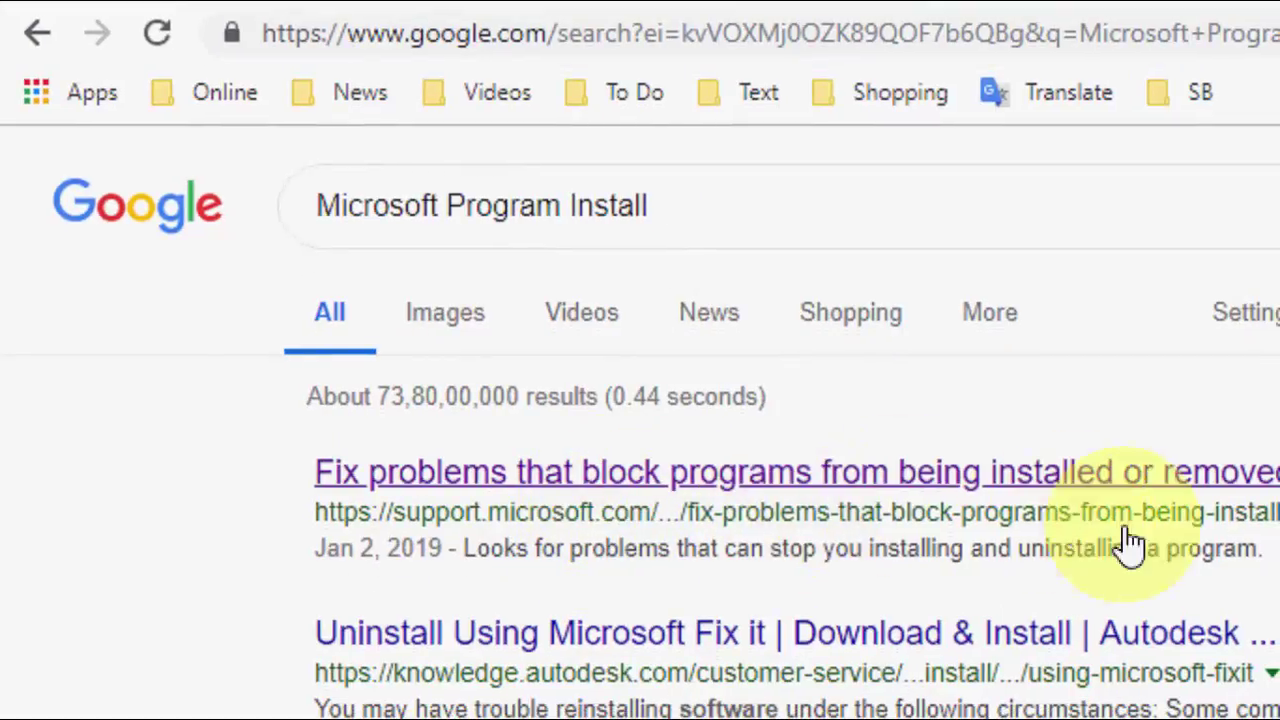
{"action": "right_click", "coordinate": [862, 484]}
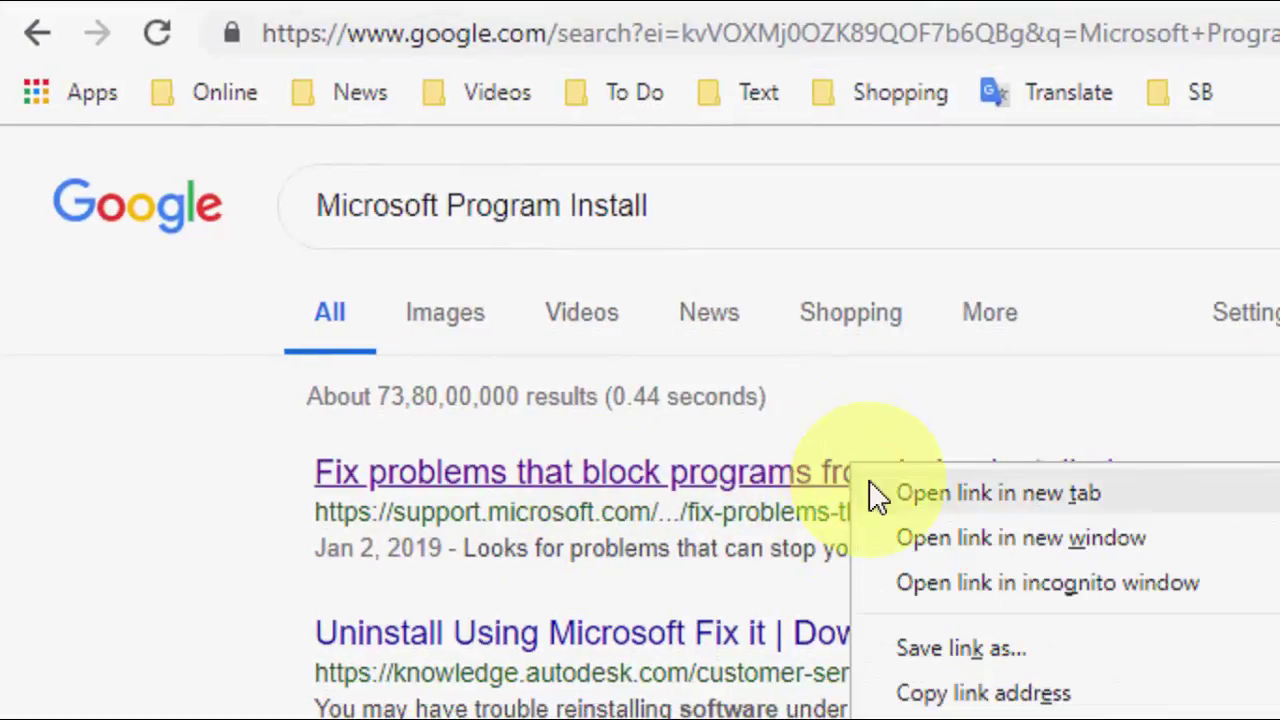
{"action": "left_click", "coordinate": [878, 497]}
{"action": "left_click", "coordinate": [337, 18]}
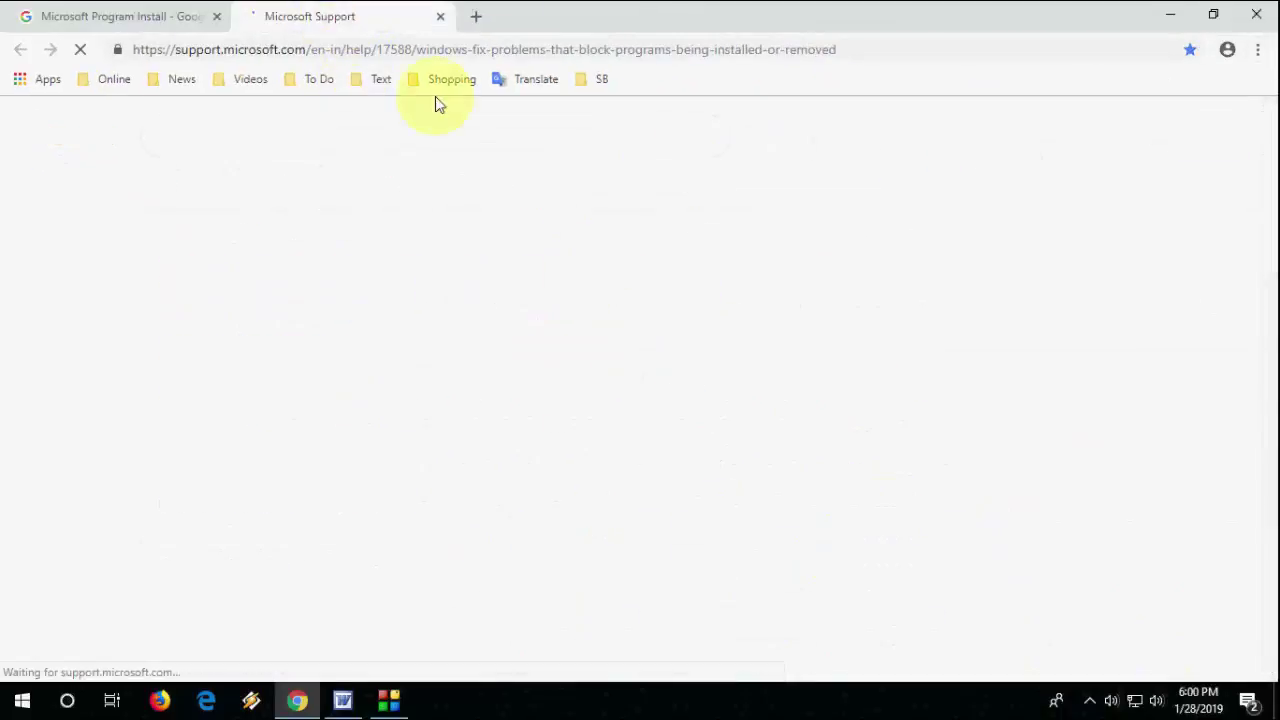
Step: Download the install and uninstall troubleshooter, save it to the Desktop, and minimize Chrome
{"action": "scroll", "coordinate": [550, 320], "scroll_direction": "down", "scroll_amount": 1}
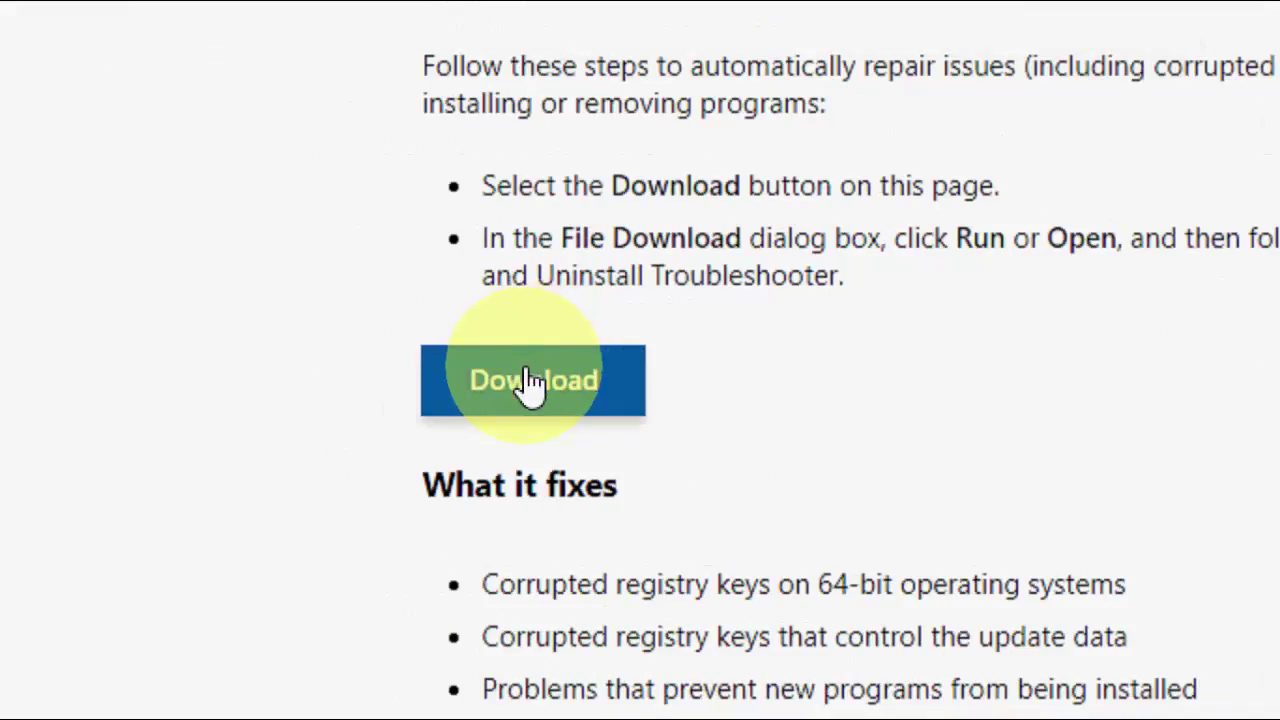
{"action": "left_click", "coordinate": [527, 379]}
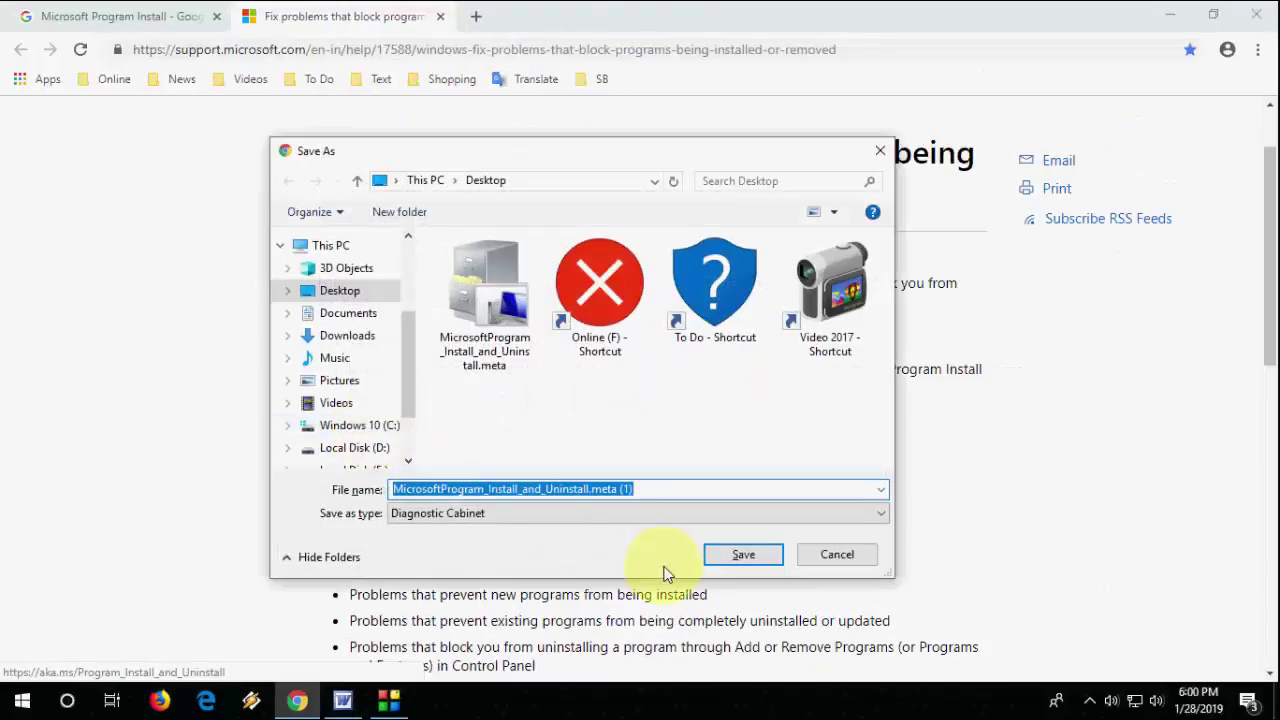
{"action": "left_click", "coordinate": [740, 553]}
{"action": "key", "text": "super+d"}
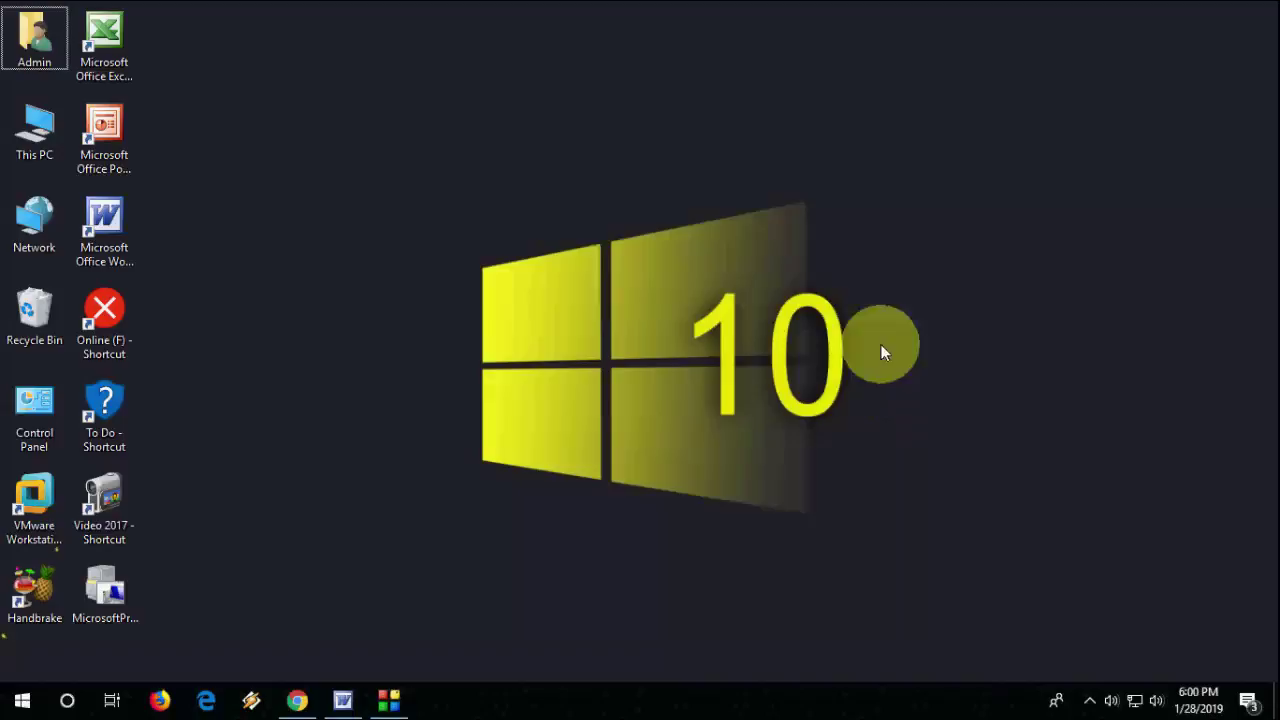
Step: Refresh the desktop and launch the downloaded troubleshooter file
{"action": "right_click", "coordinate": [388, 180]}
{"action": "left_click", "coordinate": [425, 235]}
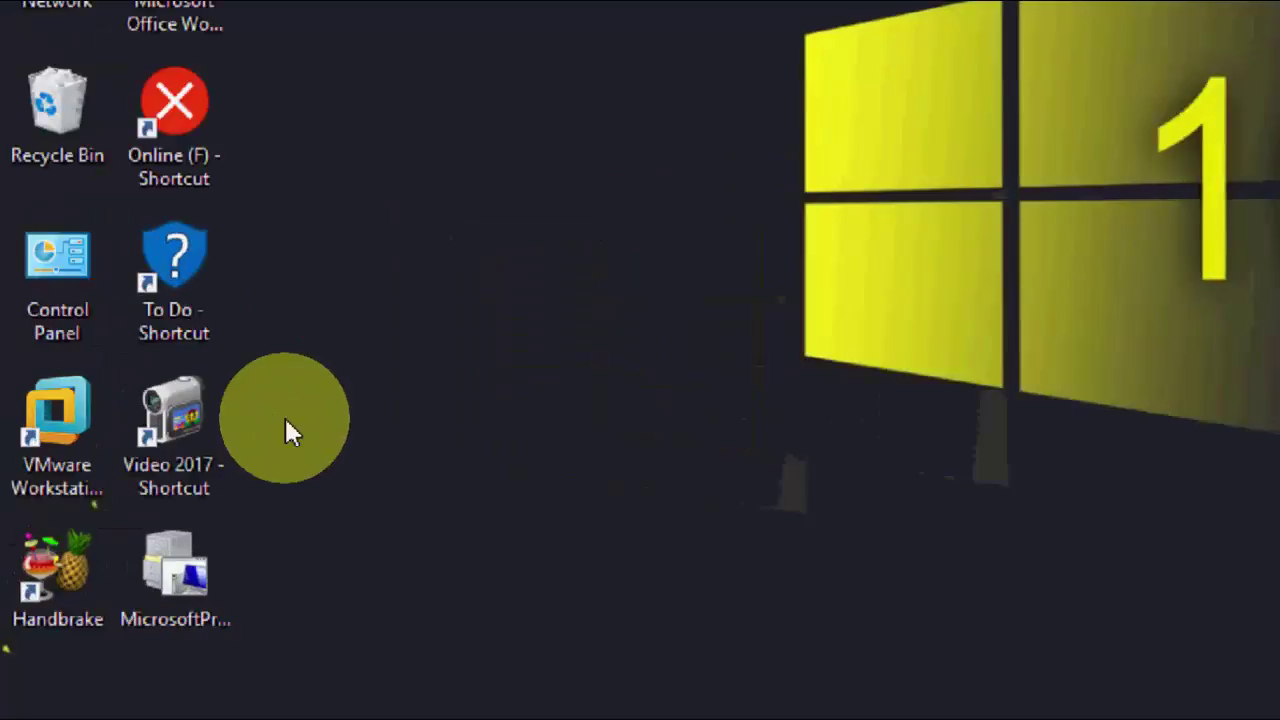
{"action": "left_click", "coordinate": [208, 566]}
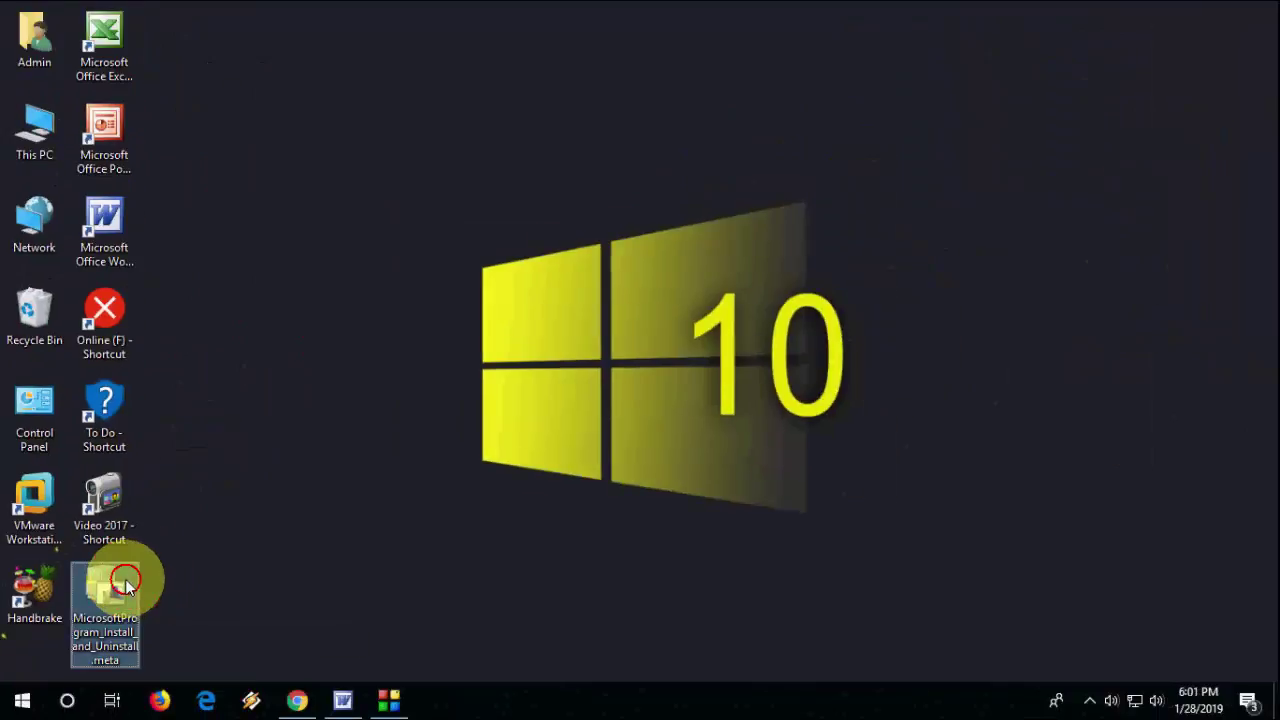
{"action": "double_click", "coordinate": [126, 584]}
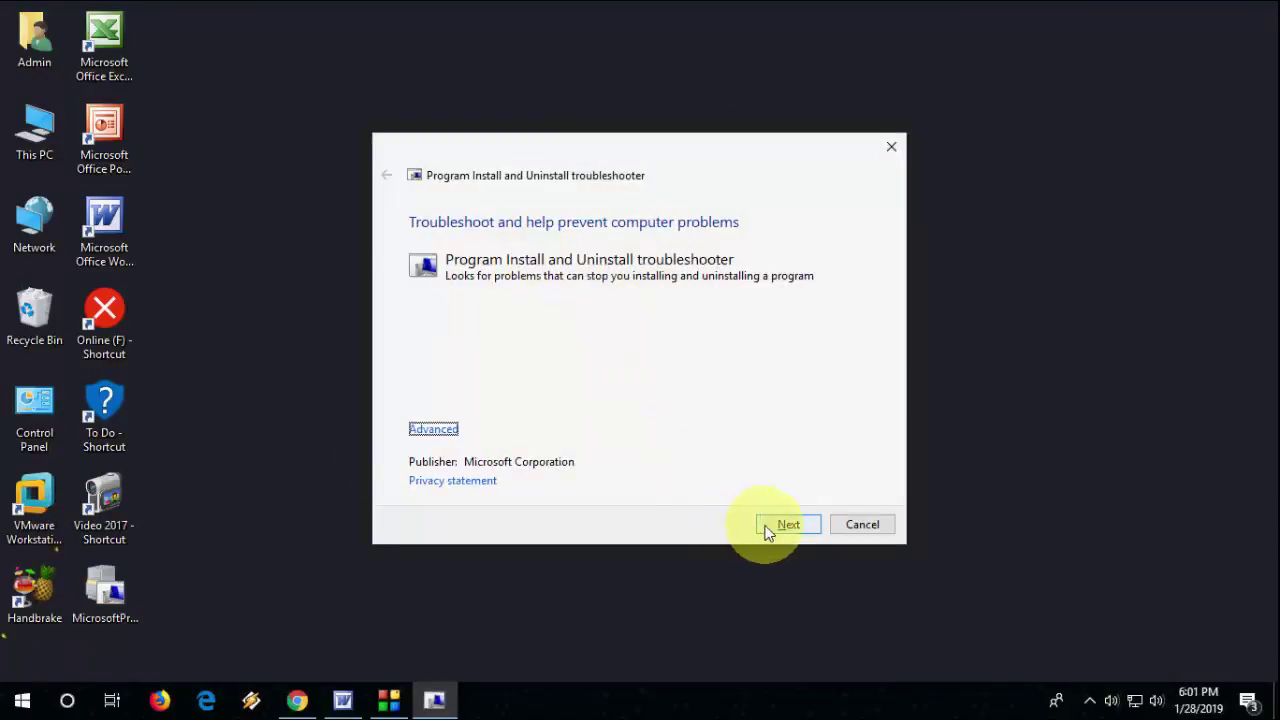
Step: Under Advanced, keep Apply repairs automatically checked and start detecting problems
{"action": "left_click", "coordinate": [271, 349]}
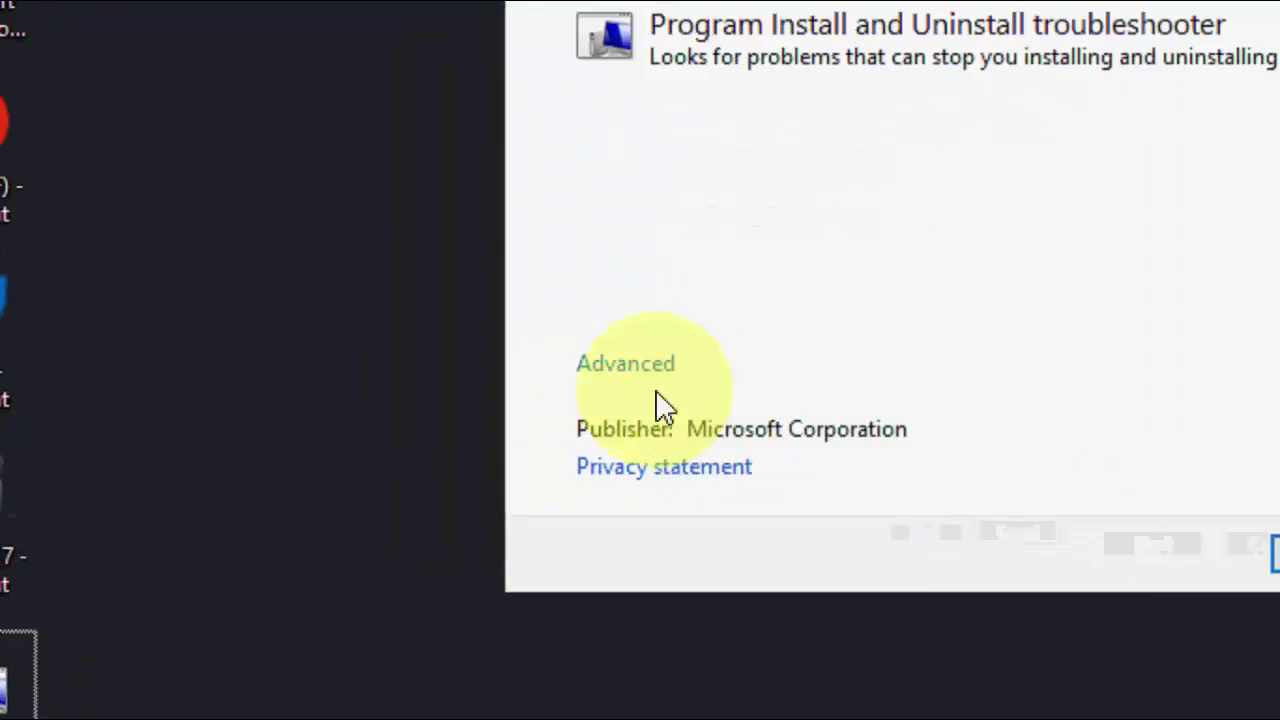
{"action": "left_click", "coordinate": [640, 368]}
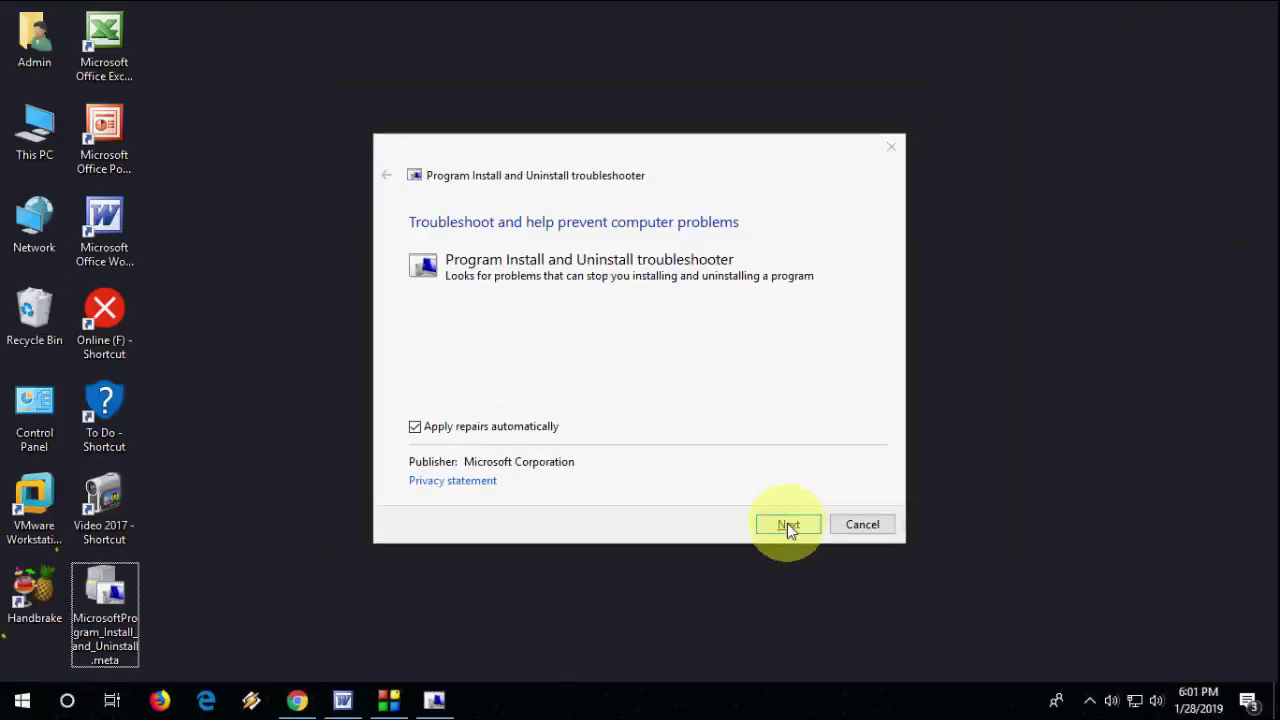
{"action": "left_click", "coordinate": [956, 532]}
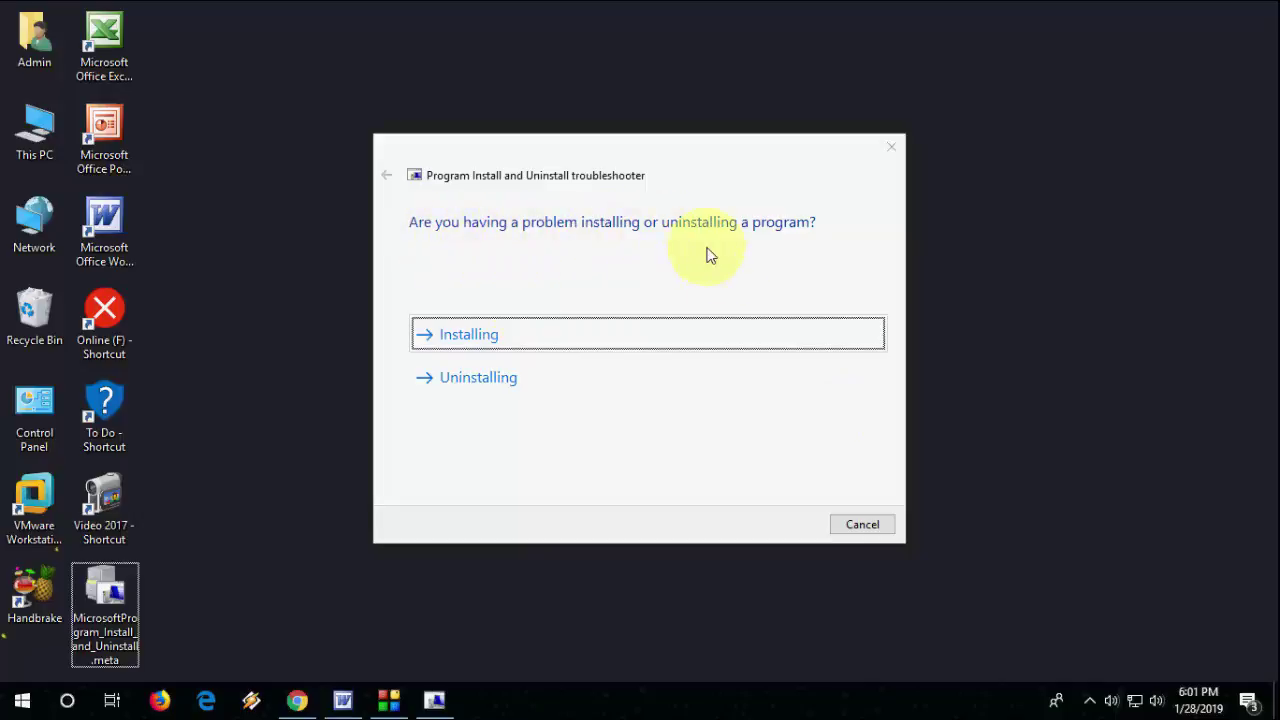
Step: Choose Installing, pick the program that won't install from the list, and continue
{"action": "left_click", "coordinate": [491, 344]}
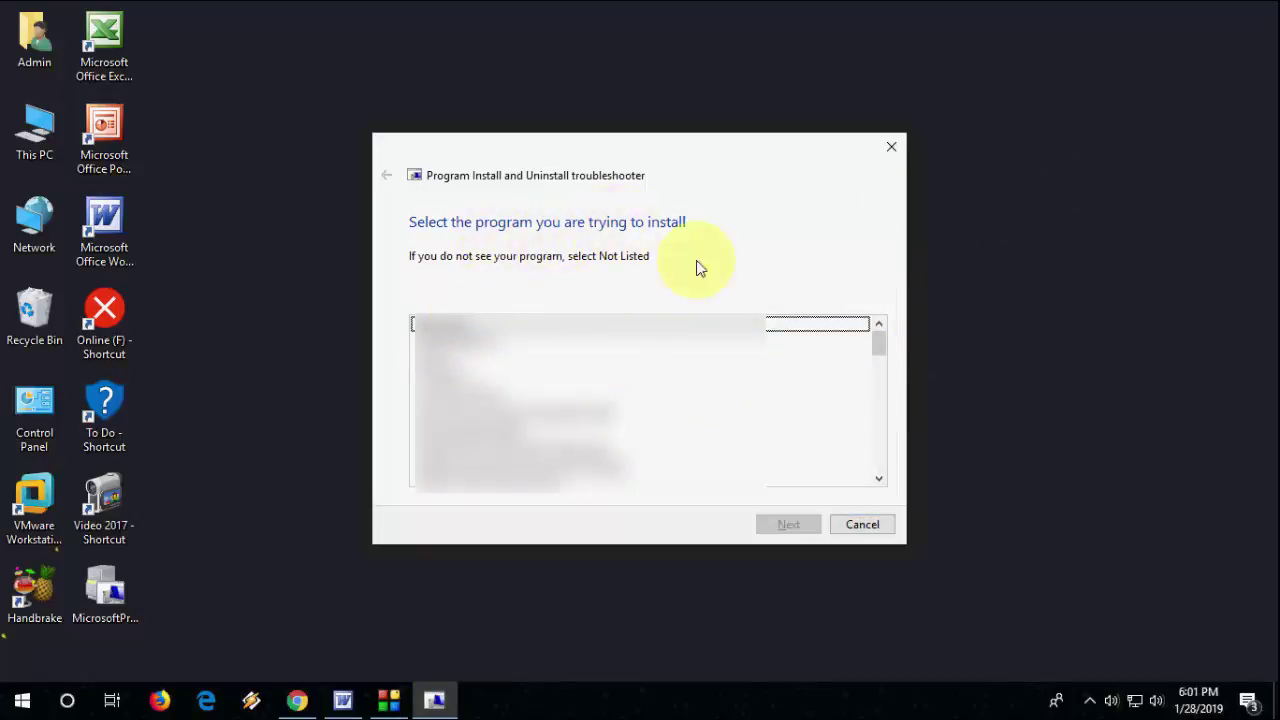
{"action": "left_click", "coordinate": [973, 319]}
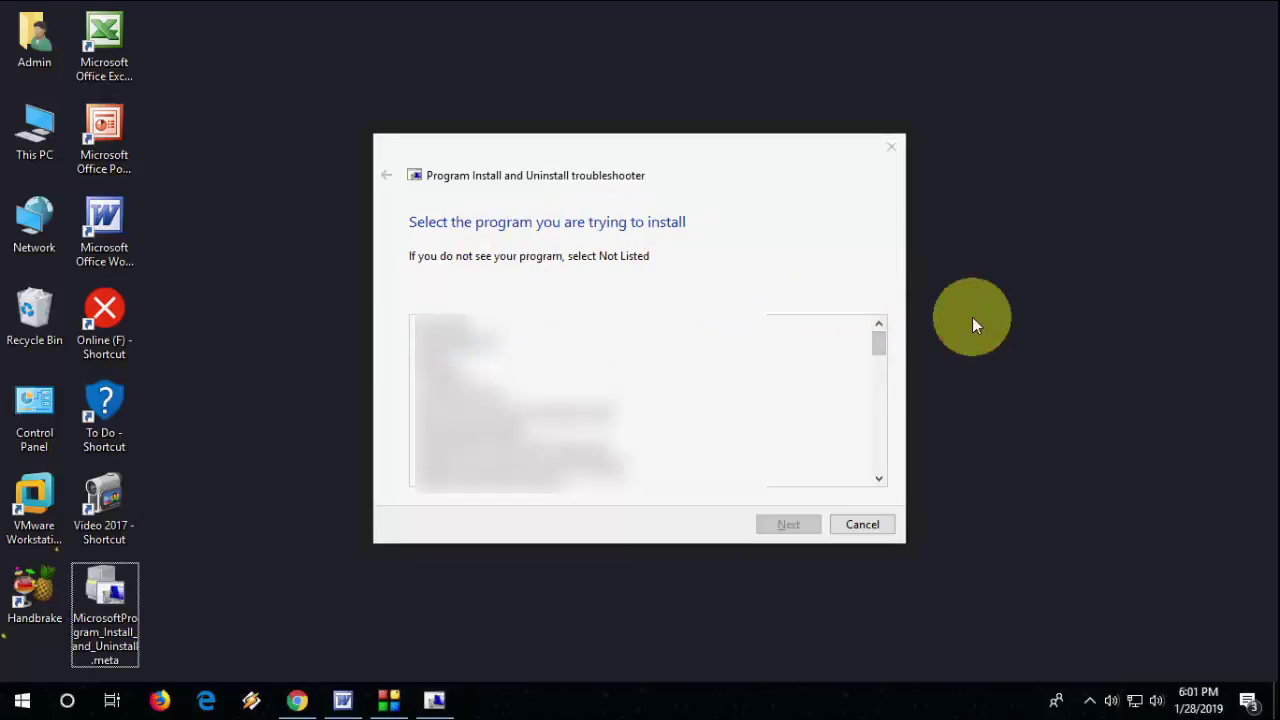
{"action": "left_click_drag", "start_coordinate": [877, 343], "coordinate": [882, 370]}
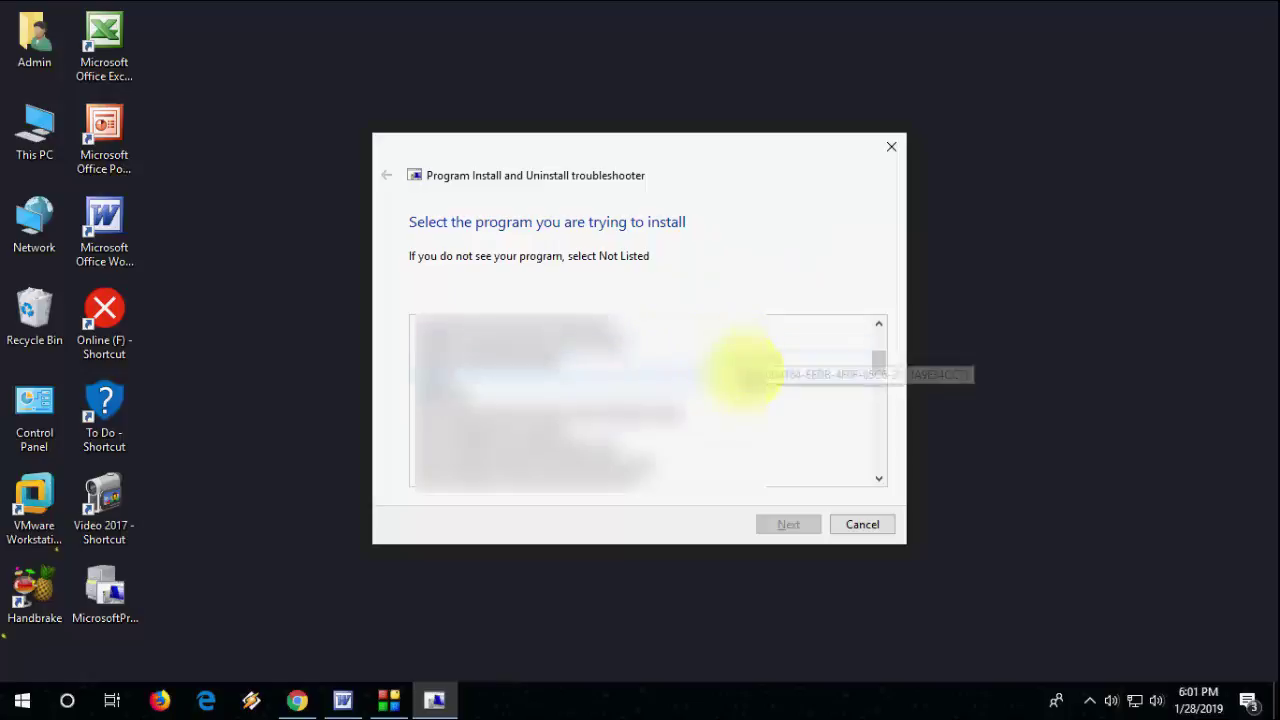
{"action": "left_click_drag", "start_coordinate": [877, 363], "coordinate": [890, 334]}
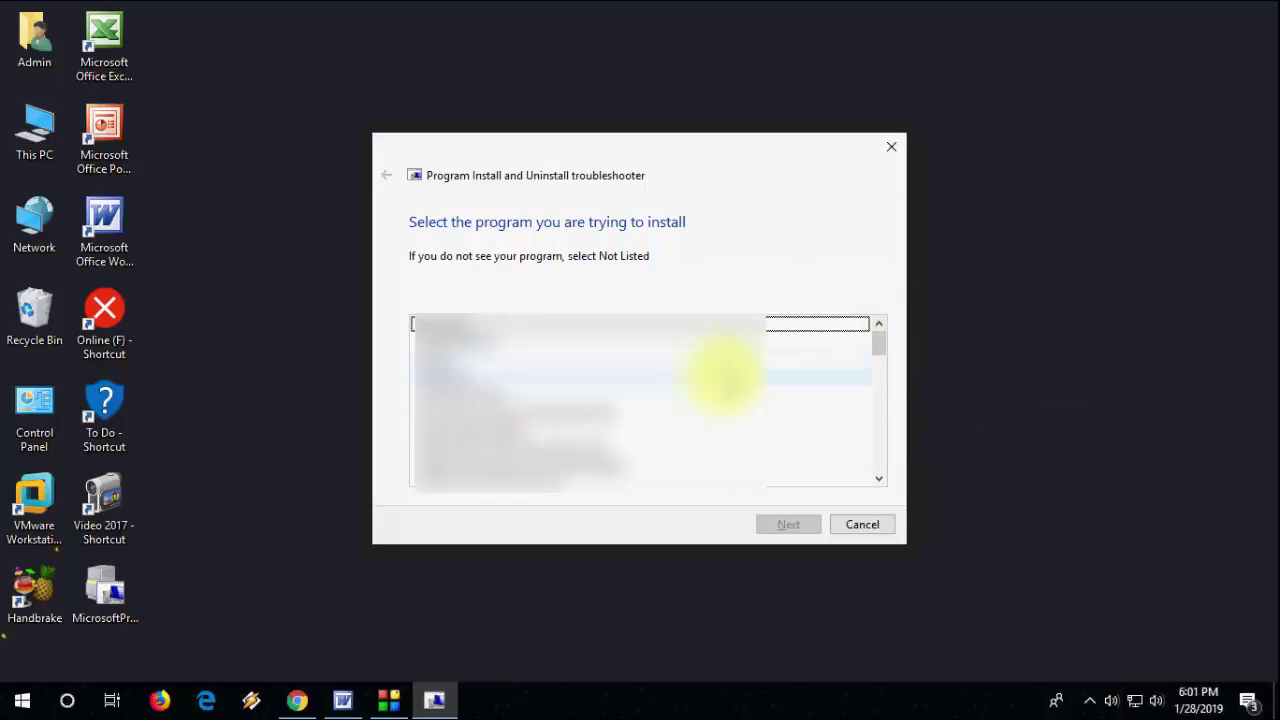
{"action": "left_click", "coordinate": [745, 362]}
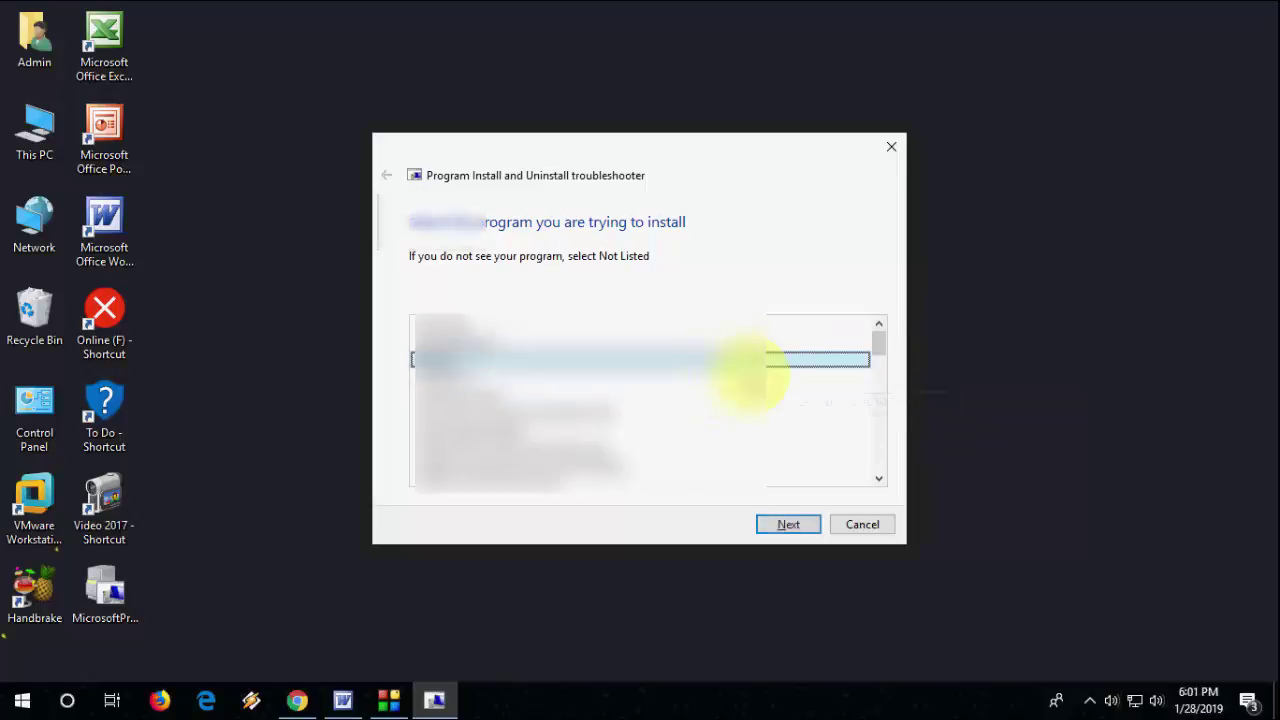
{"action": "left_click", "coordinate": [768, 524]}
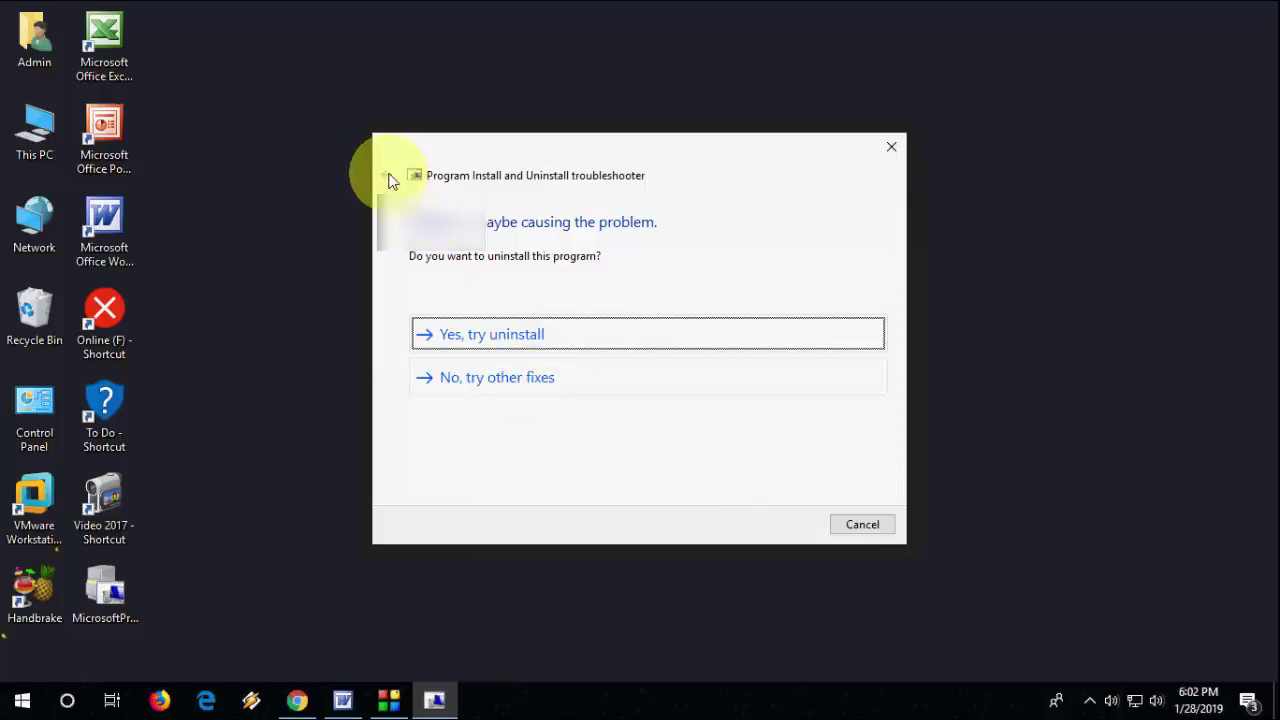
Step: Let the troubleshooter try uninstalling Bonjour until it shows Fixed, then close it
{"action": "left_click", "coordinate": [557, 336]}
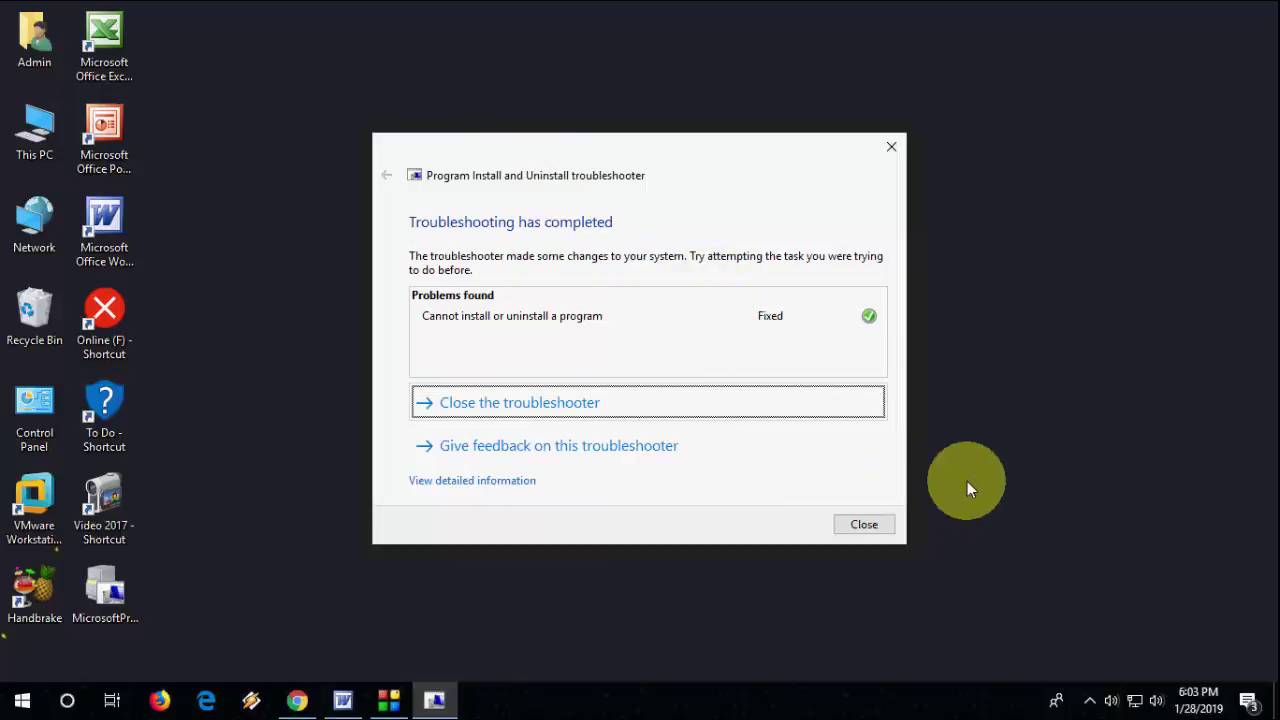
{"action": "left_click", "coordinate": [966, 427]}
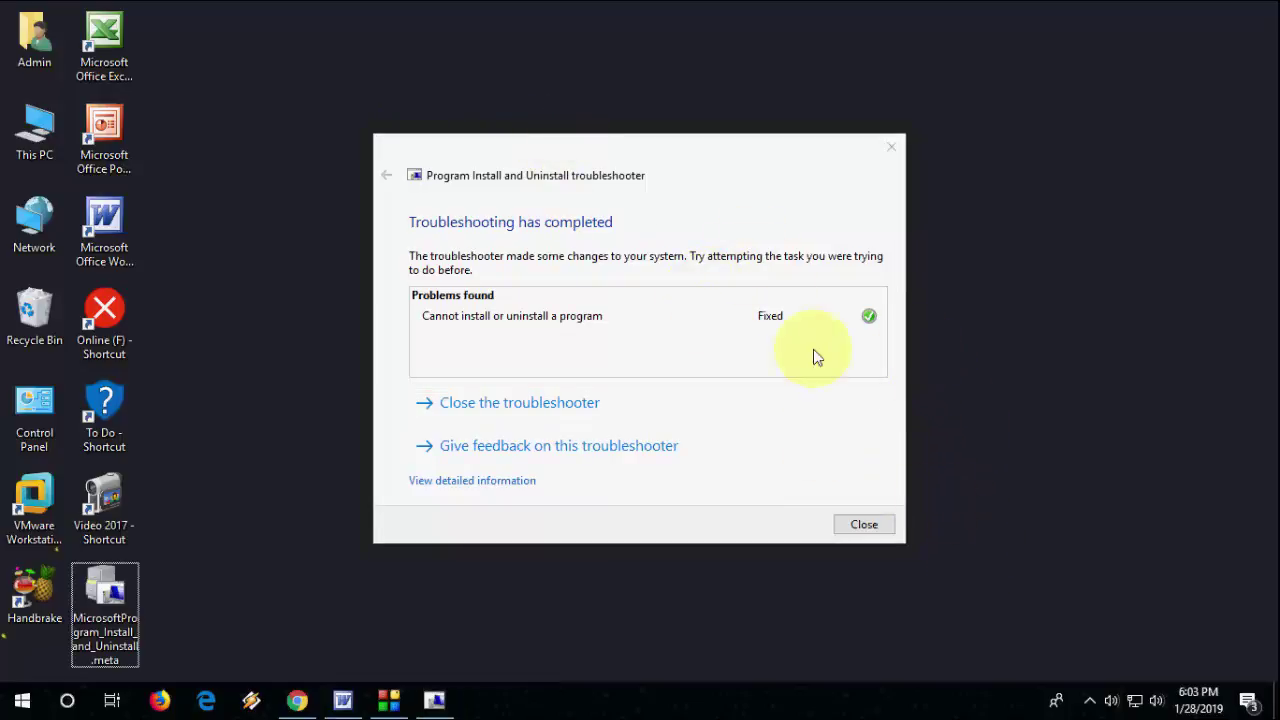
{"action": "left_click", "coordinate": [863, 524]}
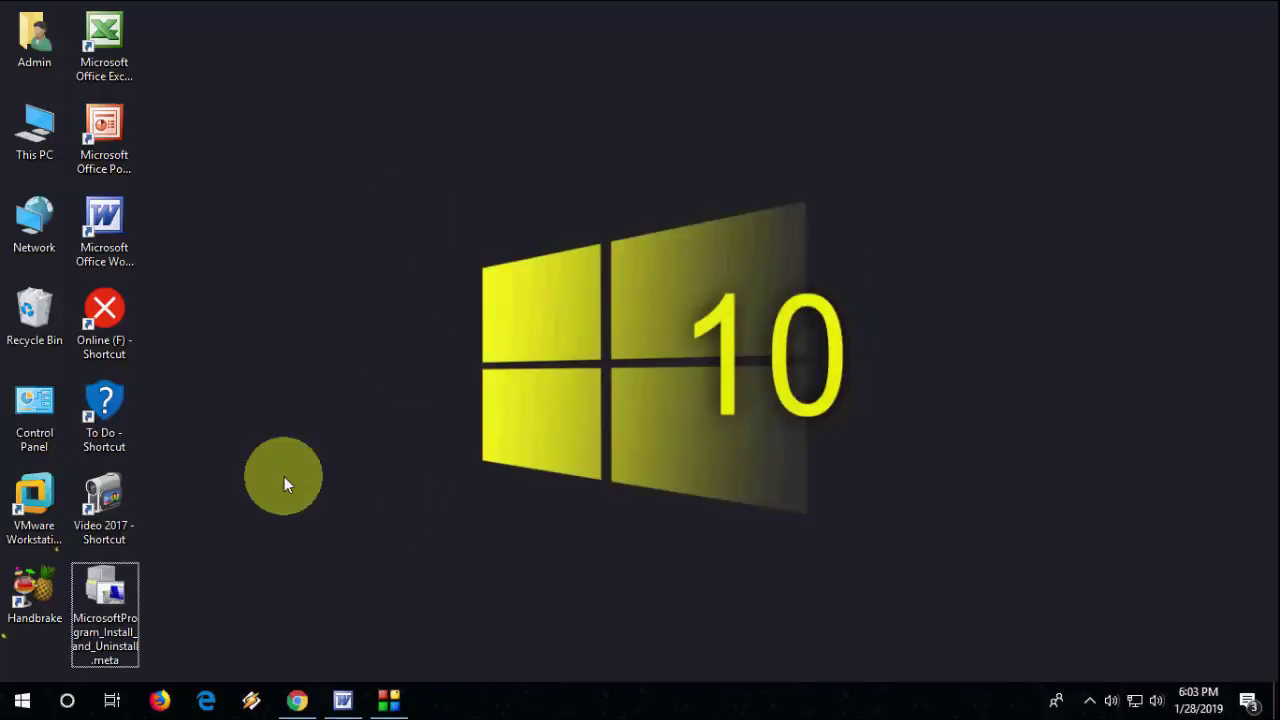
Step: Relaunch the troubleshooter, choose Uninstalling, select the program, and confirm uninstall and cleanup
{"action": "double_click", "coordinate": [124, 588]}
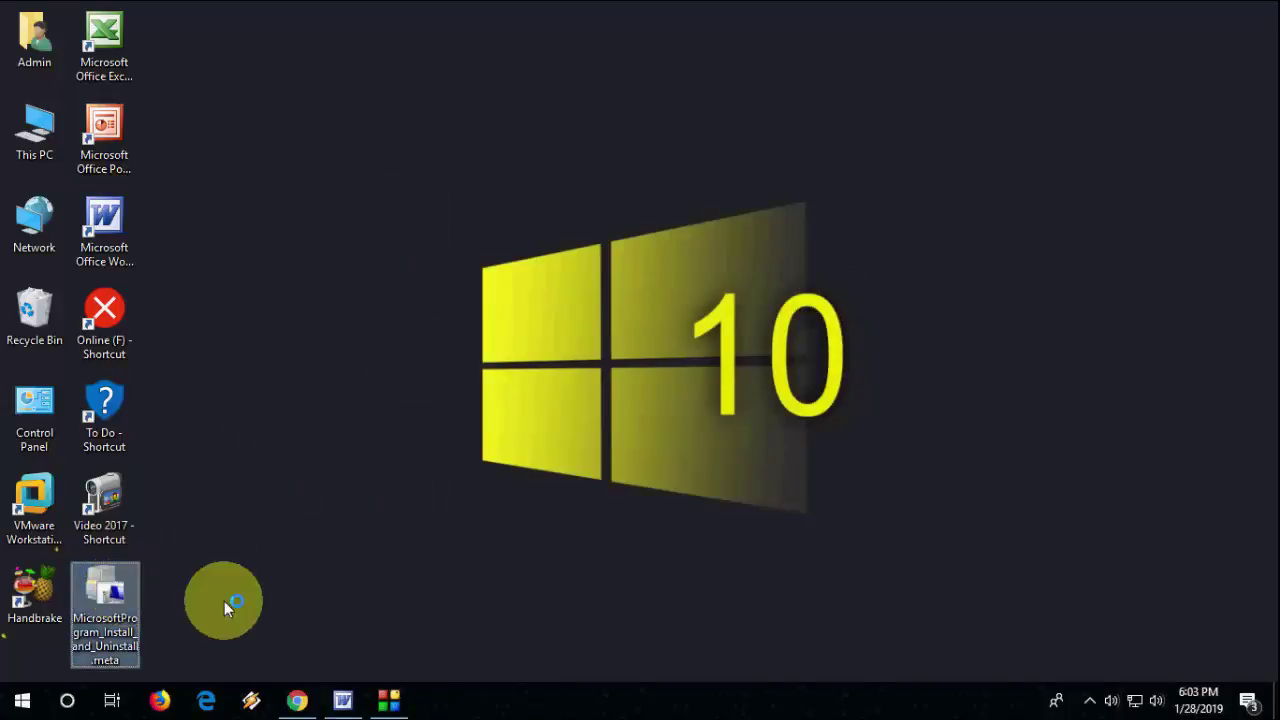
{"action": "left_click", "coordinate": [789, 523]}
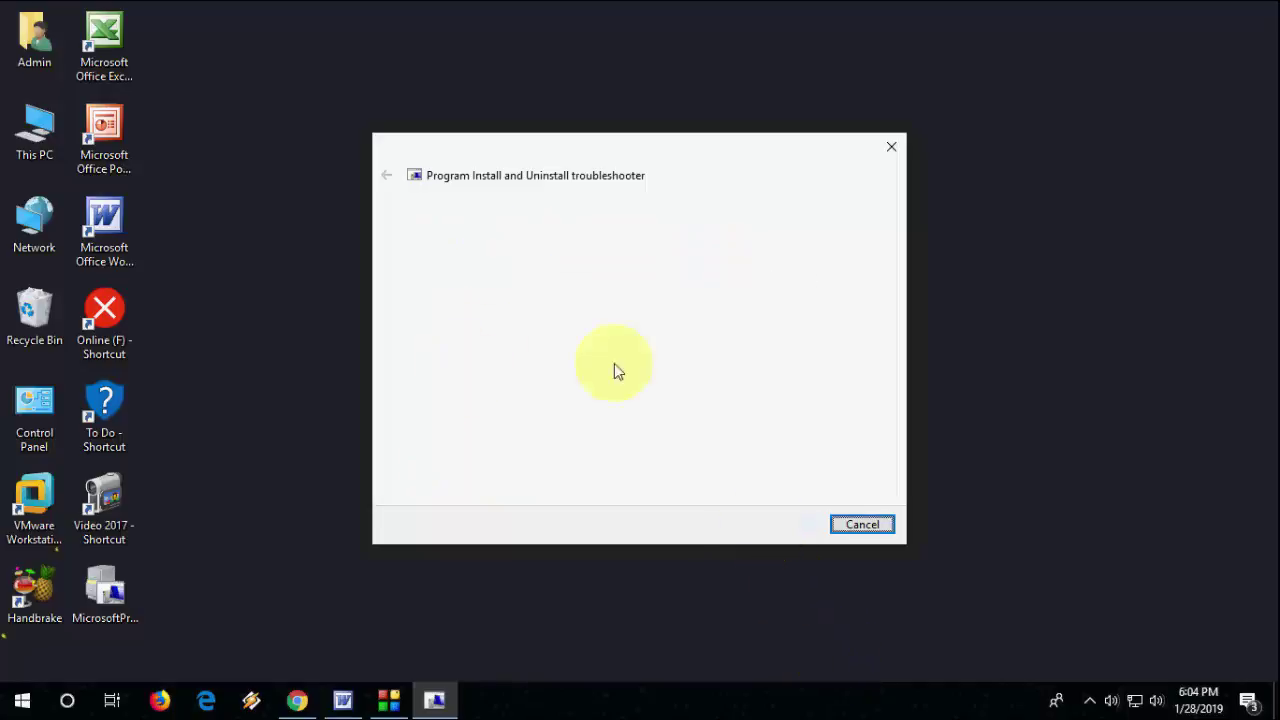
{"action": "left_click", "coordinate": [535, 385]}
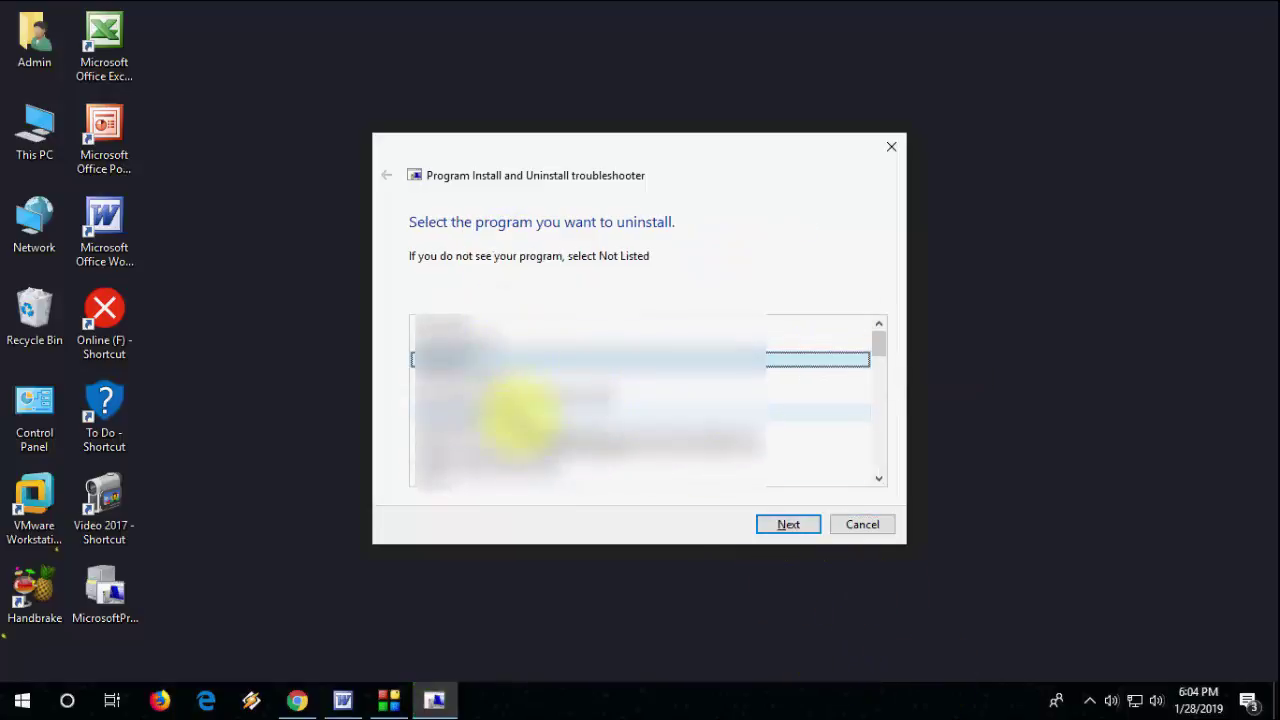
{"action": "left_click", "coordinate": [520, 414]}
{"action": "left_click", "coordinate": [786, 524]}
{"action": "left_click", "coordinate": [507, 340]}
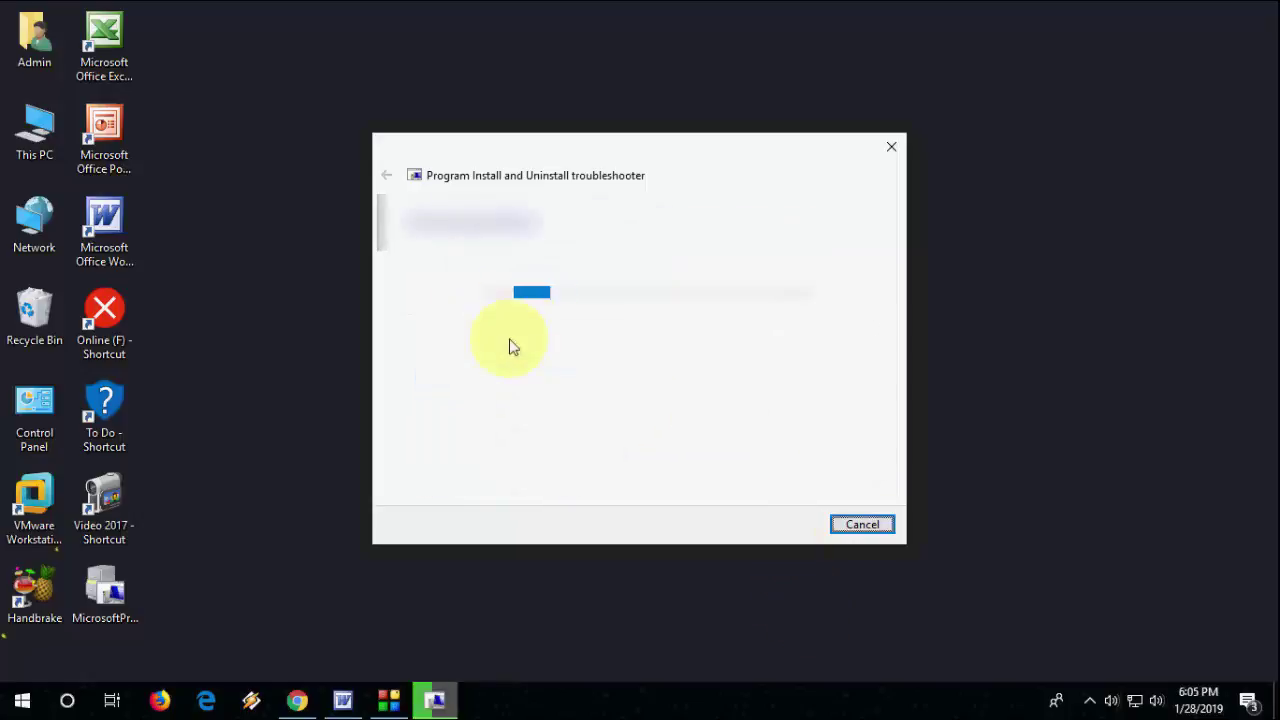